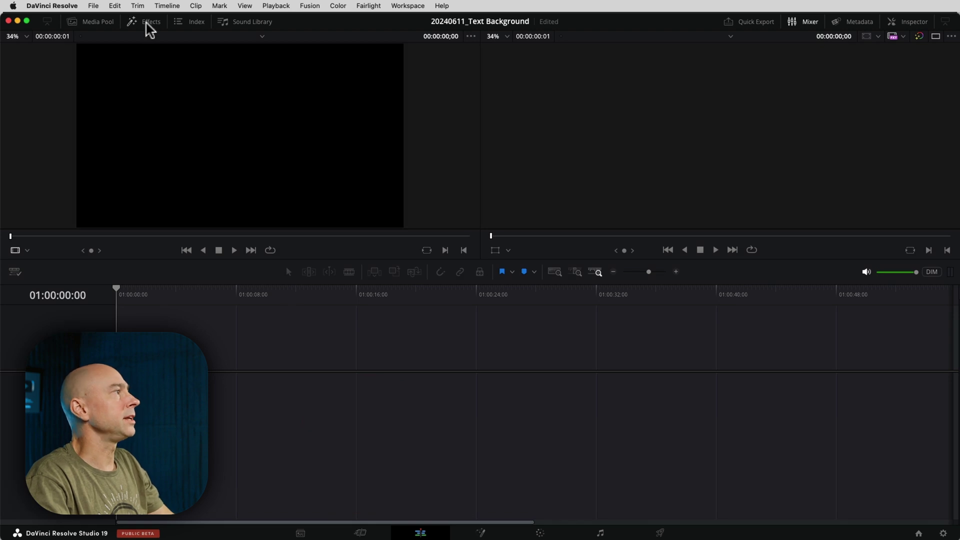
Place a basic Text title and then a Text+ title on V1, then hide the side panels.
left_click(150, 27)
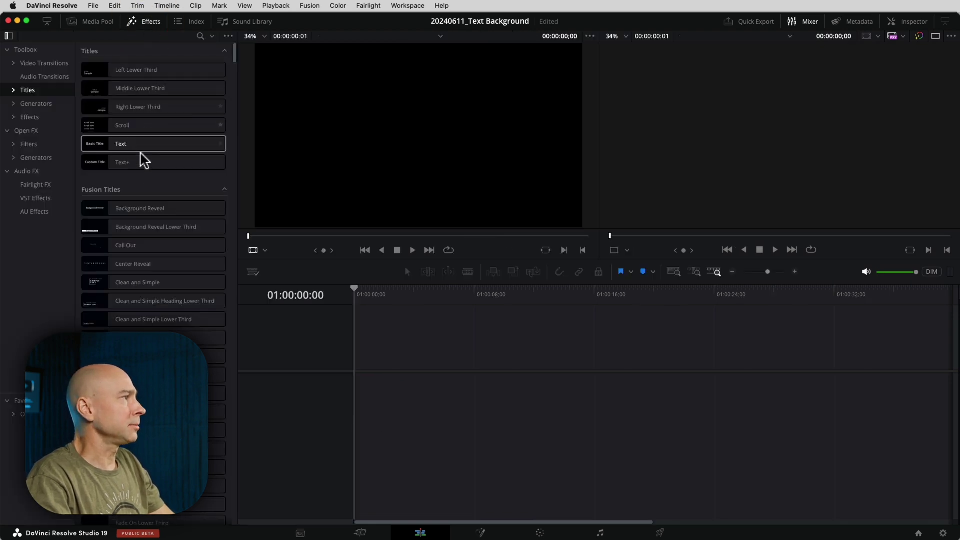
mouse_move(131, 144)
left_mouse_down()
mouse_move(401, 381)
mouse_move(398, 394)
left_mouse_up()
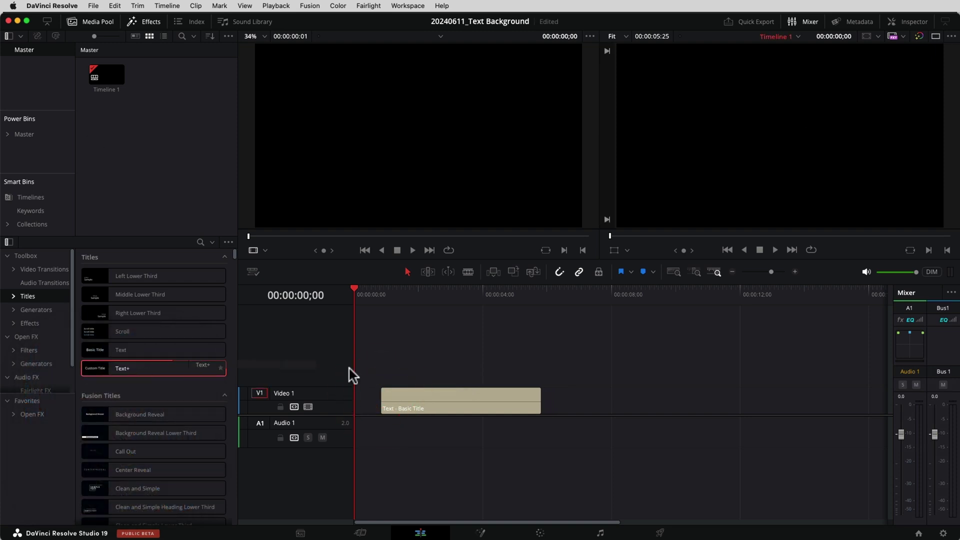
left_click_drag(142, 373, 585, 401)
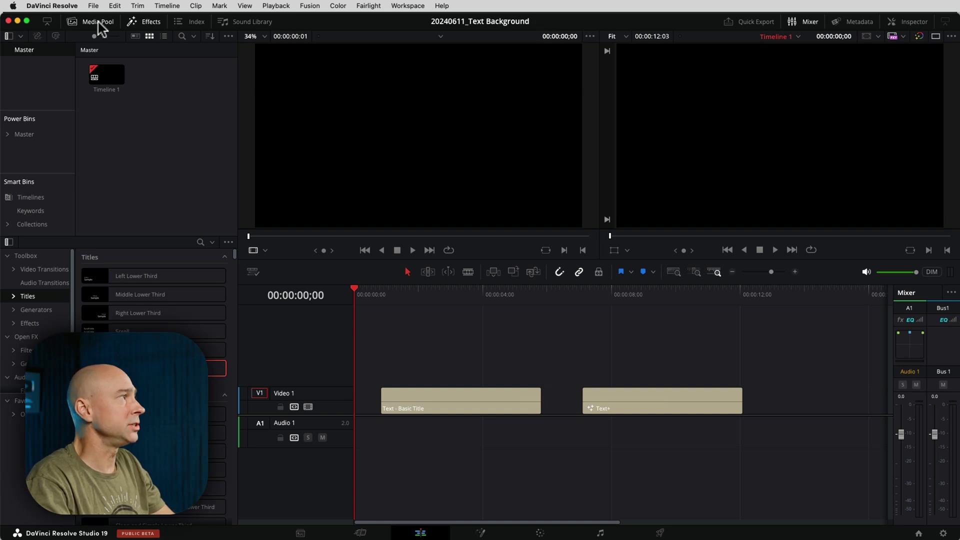
left_click(99, 26)
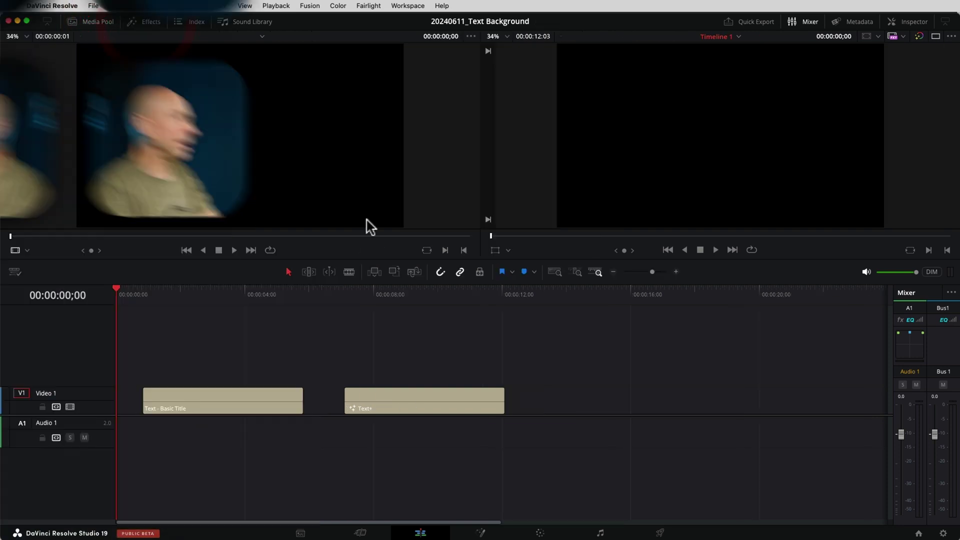
Select the Text - Basic Title clip and show its settings in the Inspector.
left_click(215, 394)
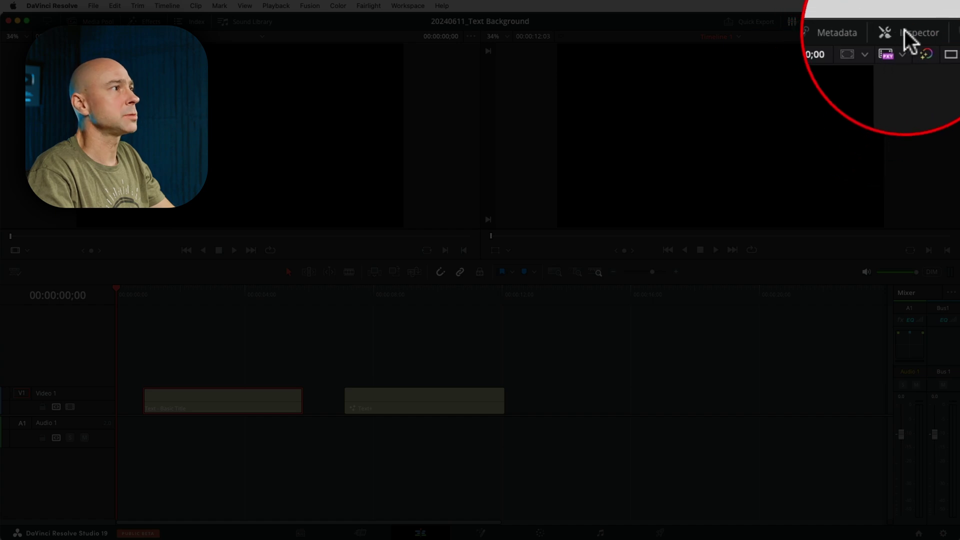
left_click(905, 30)
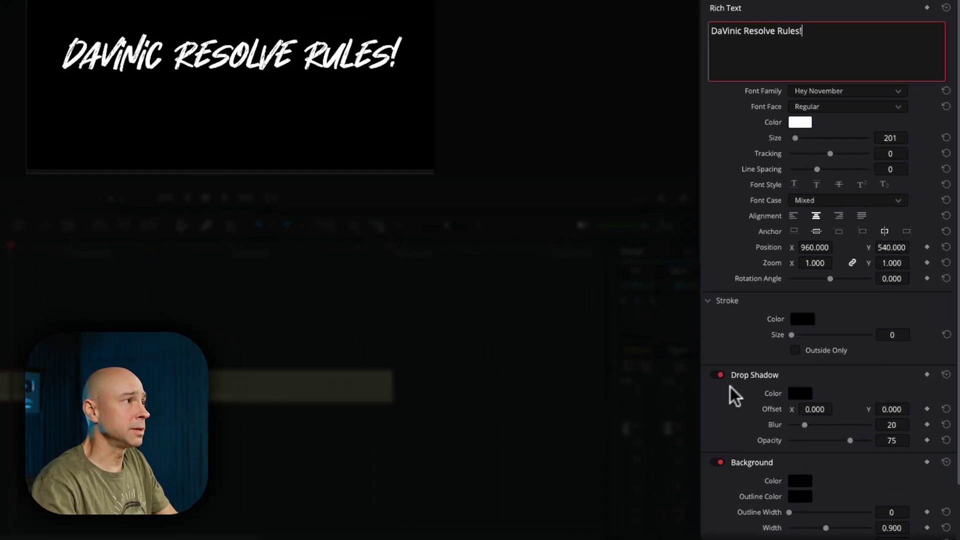
scroll(753, 377, "down", 2)
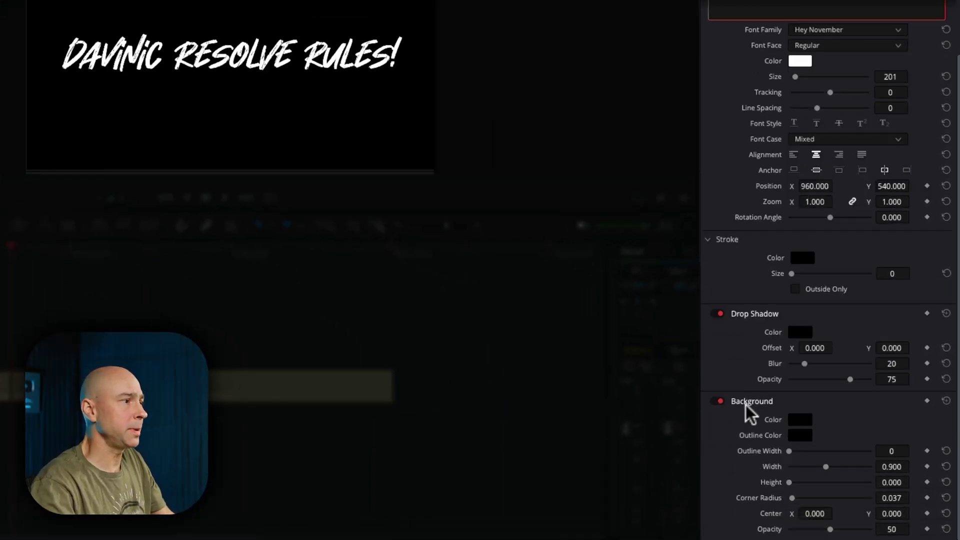
Make the basic title's background red and size the box to height 0.229, width 0.916.
left_click(798, 420)
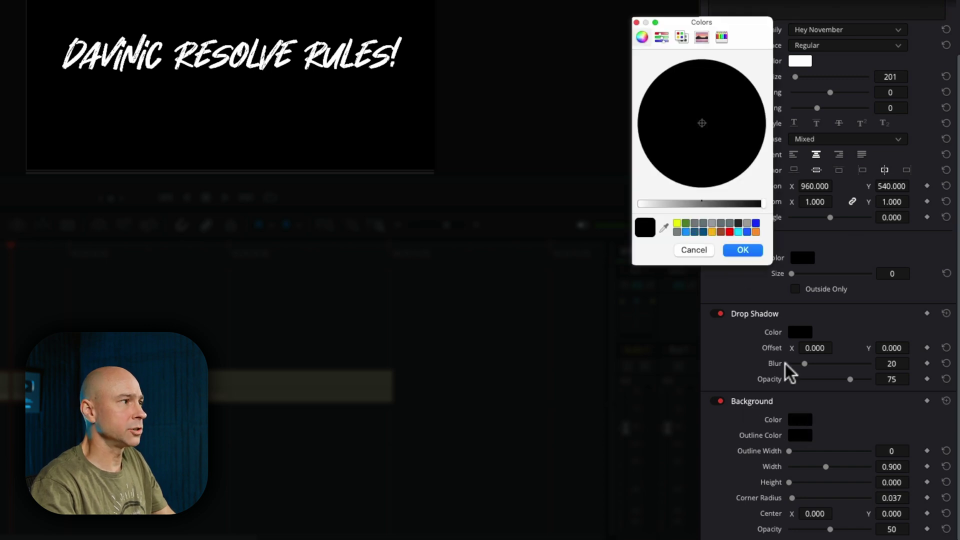
left_click(731, 232)
left_click(743, 250)
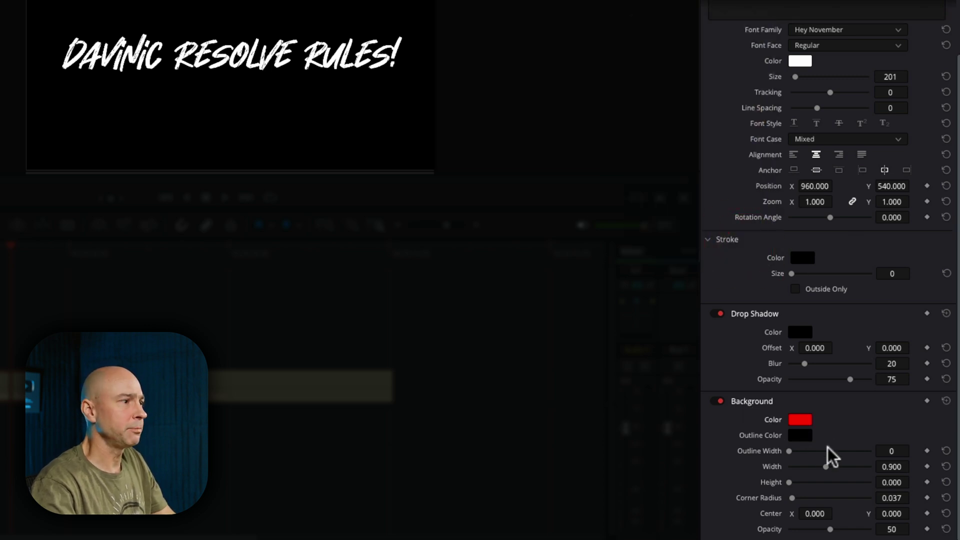
left_click_drag(788, 483, 797, 482)
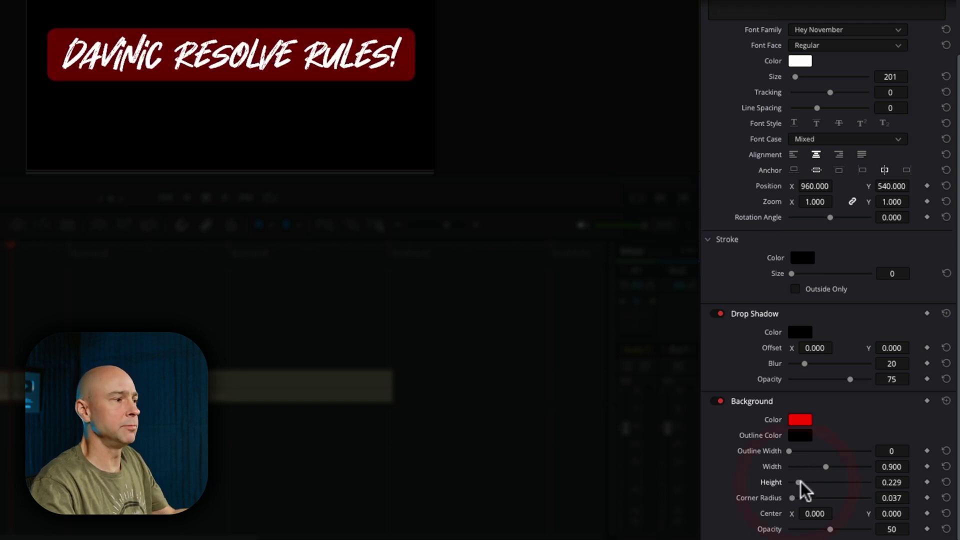
mouse_move(825, 467)
left_mouse_down()
mouse_move(801, 466)
mouse_move(826, 466)
left_mouse_up()
left_click_drag(793, 498, 868, 498)
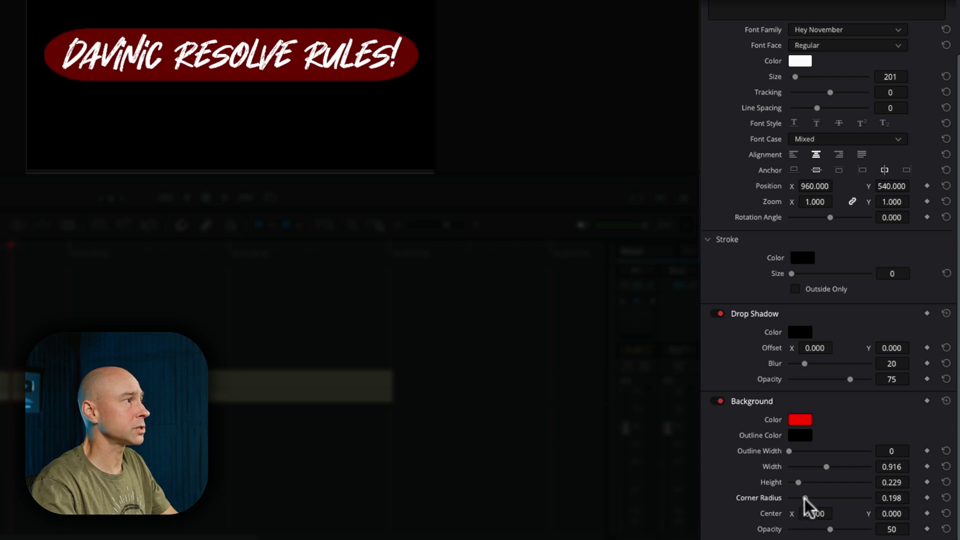
Give the red box a blue outline of width 9 and a 0.084 corner radius.
double_click(868, 498)
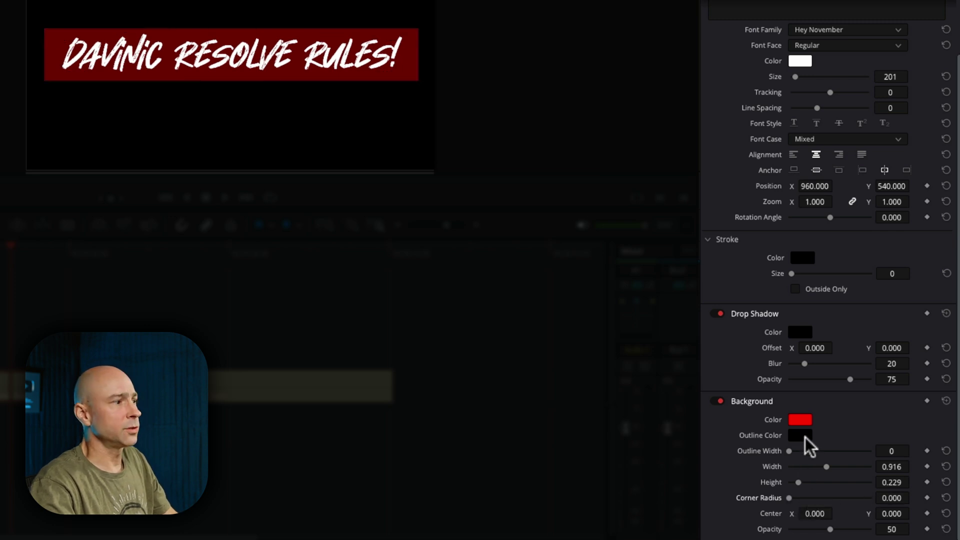
left_click(801, 436)
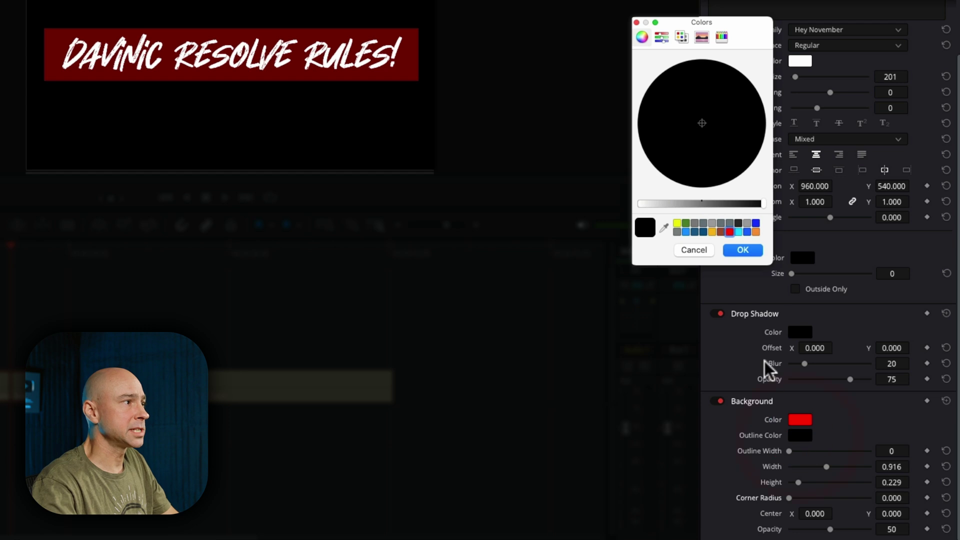
left_click(683, 230)
left_click(742, 250)
left_click_drag(790, 451, 813, 451)
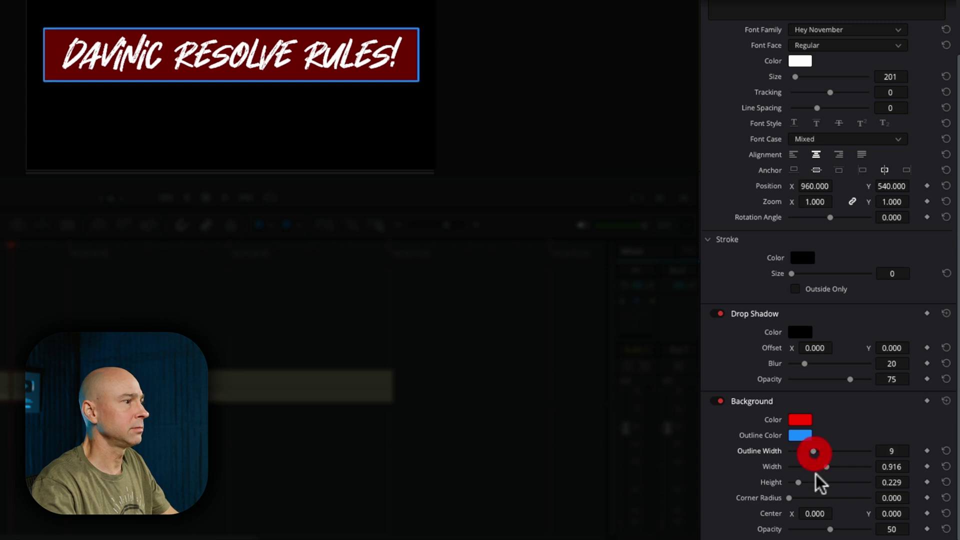
left_click_drag(789, 497, 794, 498)
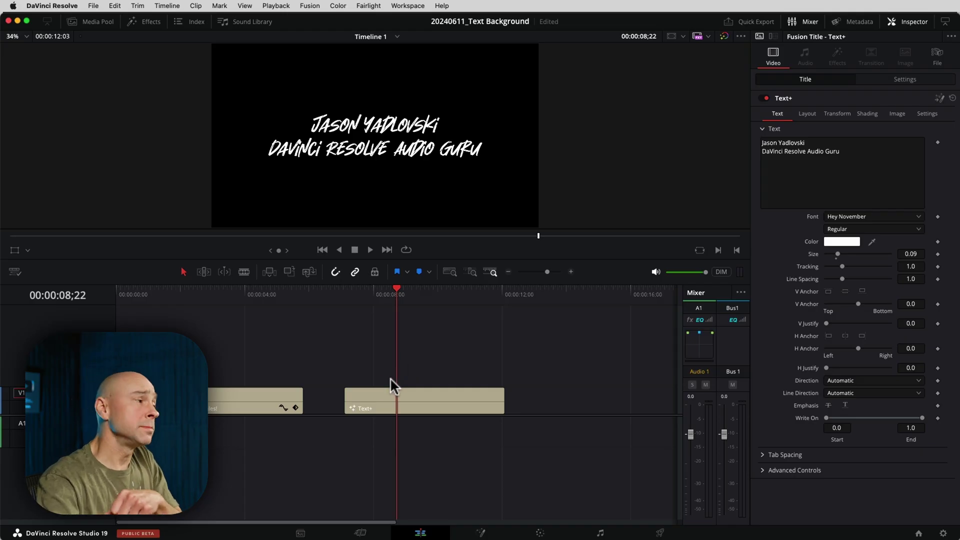
Enable the Text+ title's Red Outline shading element and switch it to a block appearance.
left_click(411, 399)
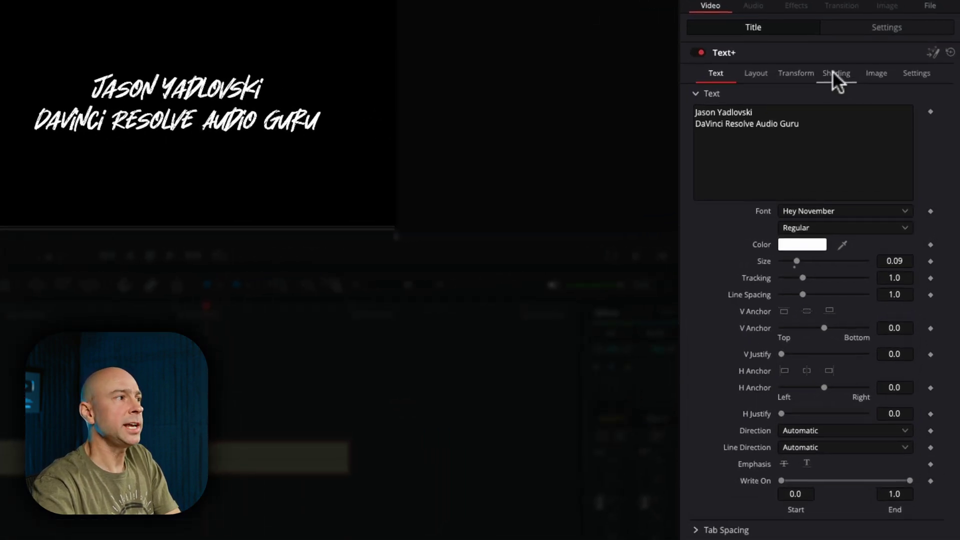
left_click(837, 75)
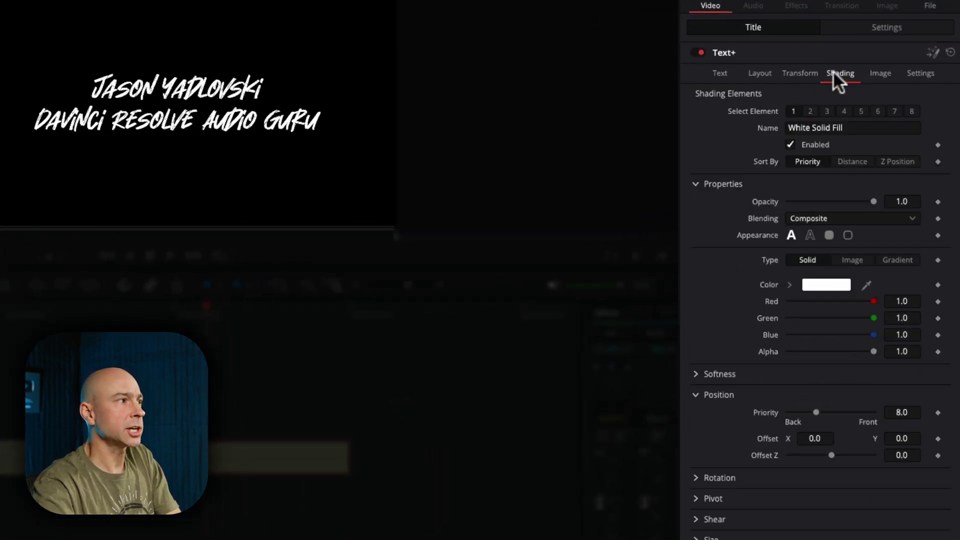
left_click(811, 110)
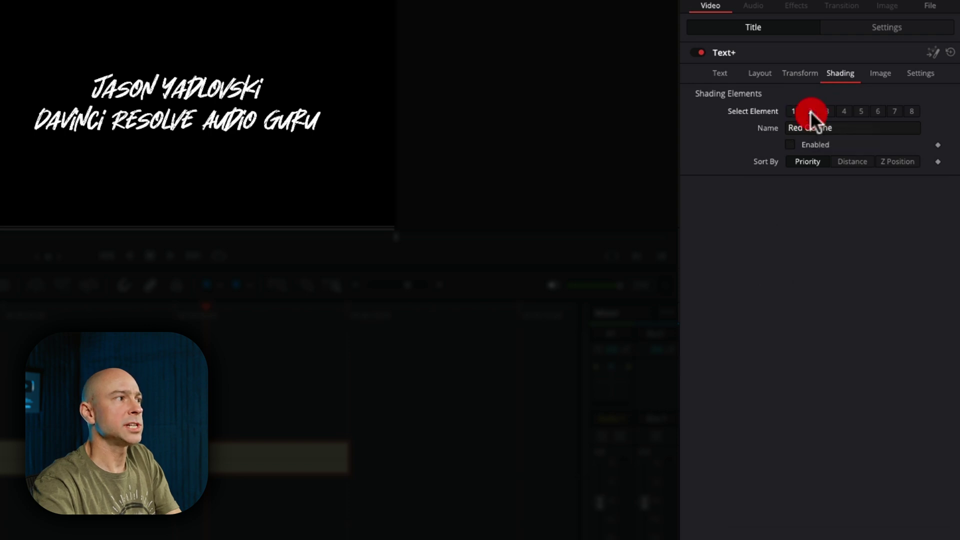
left_click(790, 144)
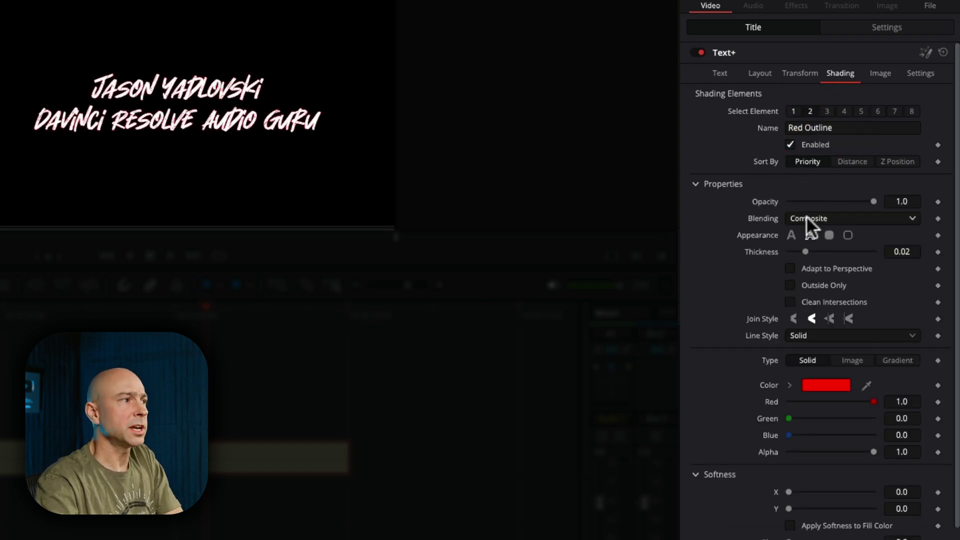
left_click(830, 235)
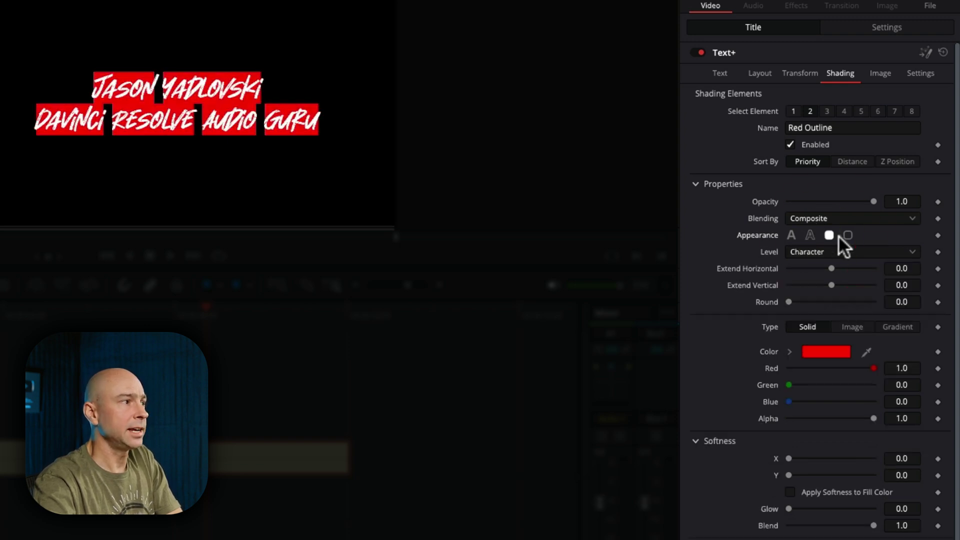
Set the red shading to a Text-level box with 0.205 rounding and 0.48 horizontal extend.
left_click(811, 252)
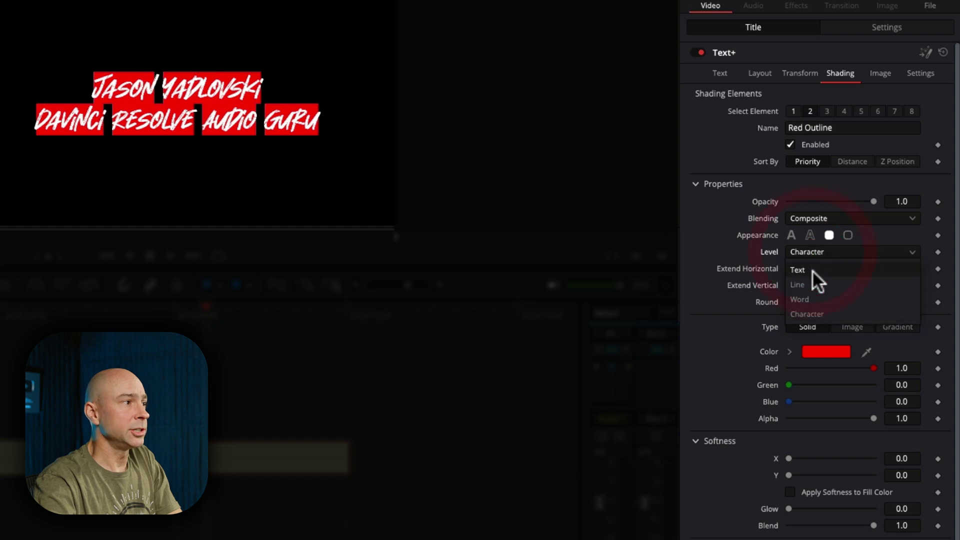
left_click(799, 270)
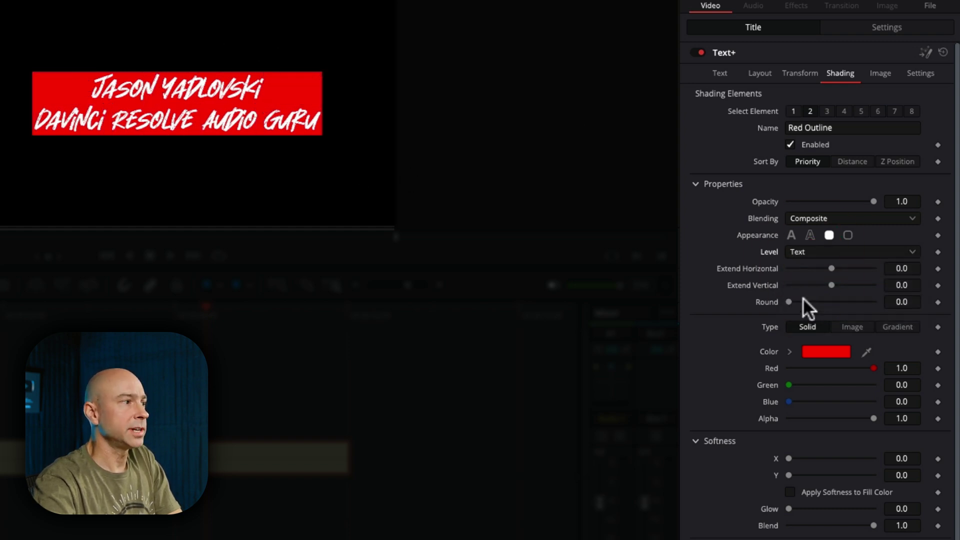
left_click_drag(788, 300, 804, 302)
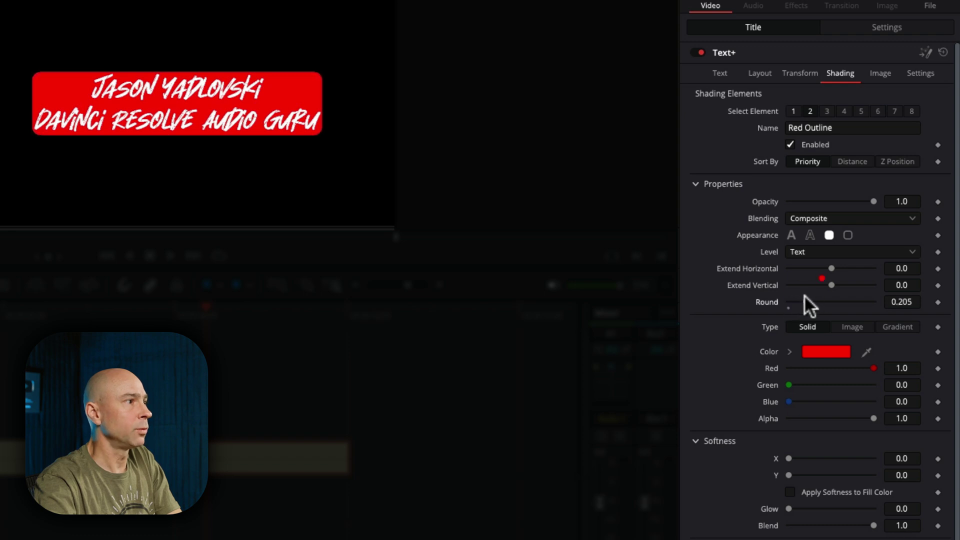
left_click_drag(831, 268, 841, 268)
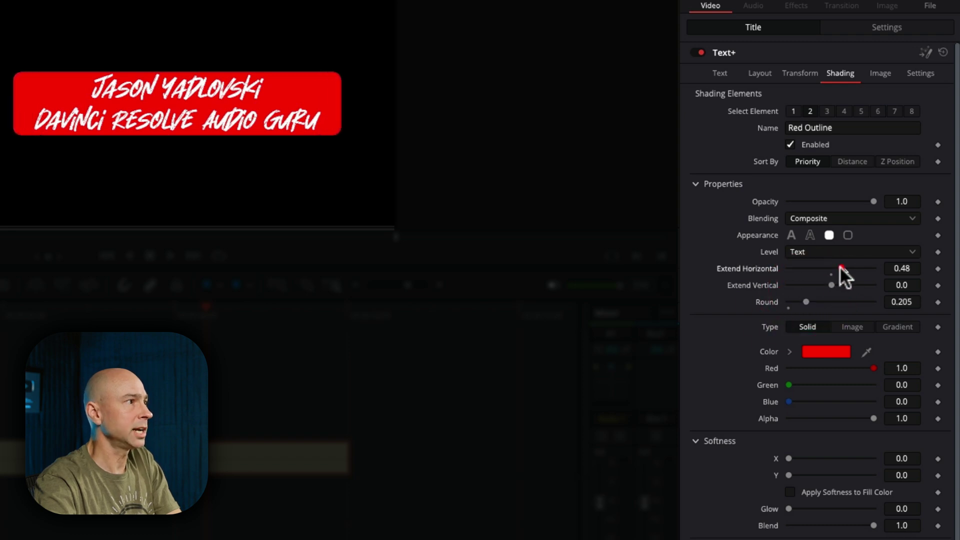
Adjust the Text+ box's colour values, then pick blue in the colour picker.
mouse_move(788, 385)
left_mouse_down()
mouse_move(855, 385)
mouse_move(799, 385)
mouse_move(839, 401)
left_mouse_up()
left_click(835, 351)
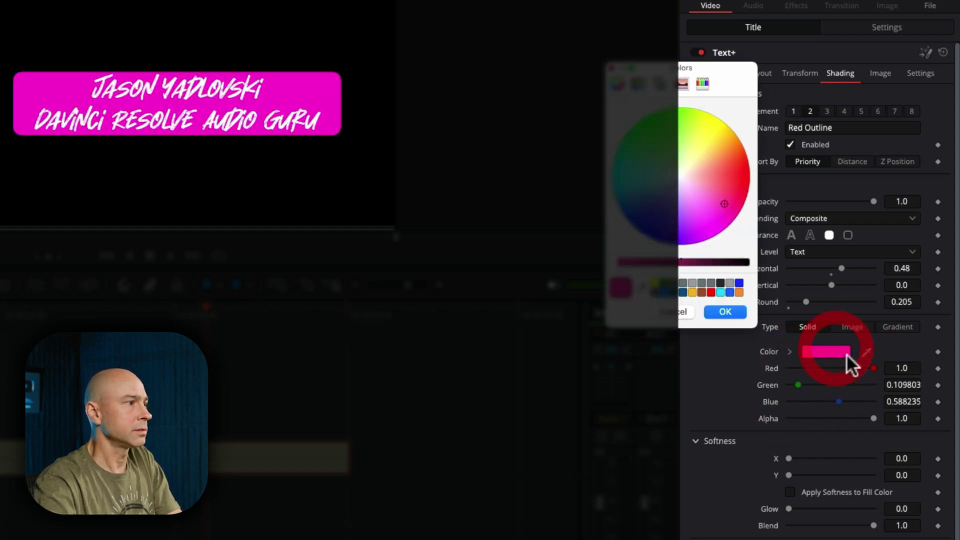
left_click(712, 142)
mouse_move(712, 141)
left_mouse_down()
mouse_move(660, 152)
mouse_move(655, 214)
left_mouse_up()
left_click(725, 311)
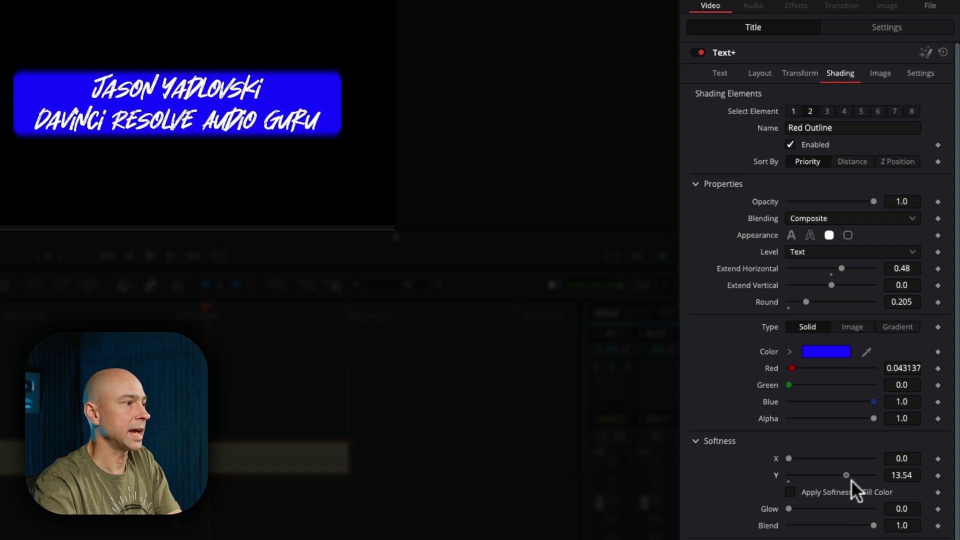
left_click_drag(827, 459, 788, 458)
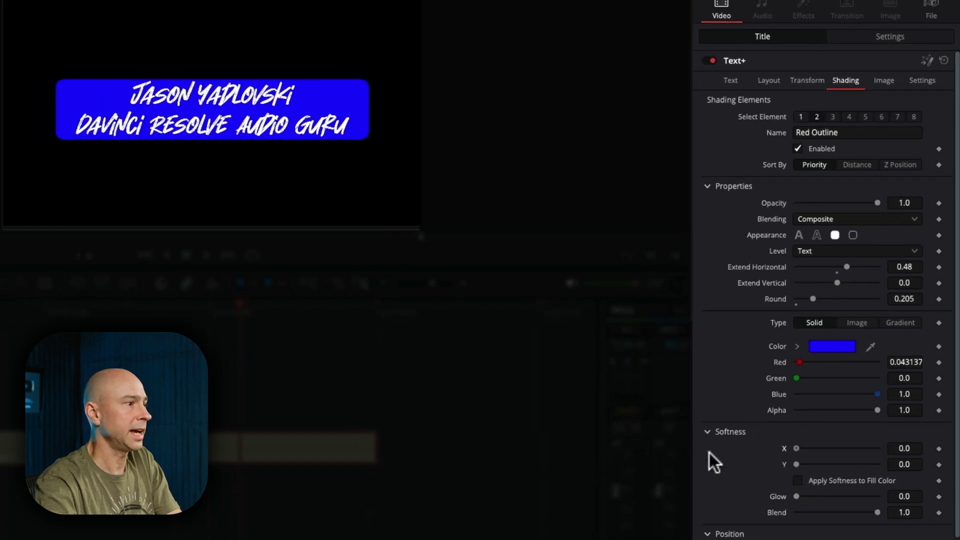
scroll(856, 471, "down", 3)
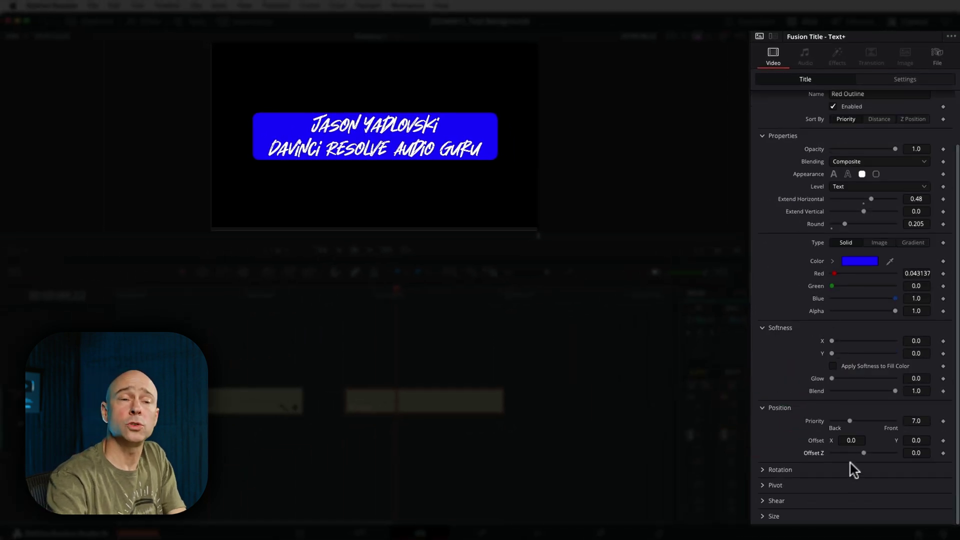
scroll(863, 188, "up", 5)
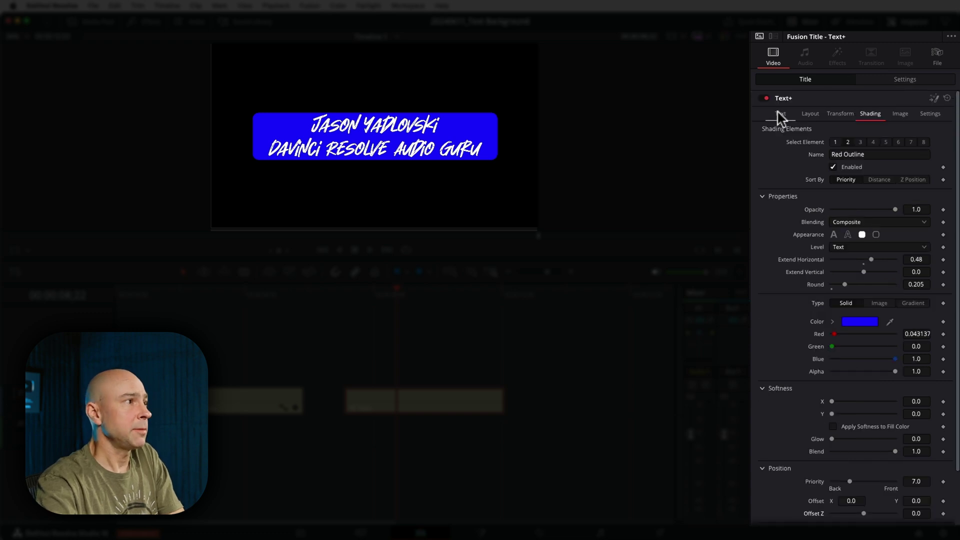
Delete the 'Jason Yadlovski' line from the Text+ title's text.
left_click(781, 114)
triple_click(822, 143)
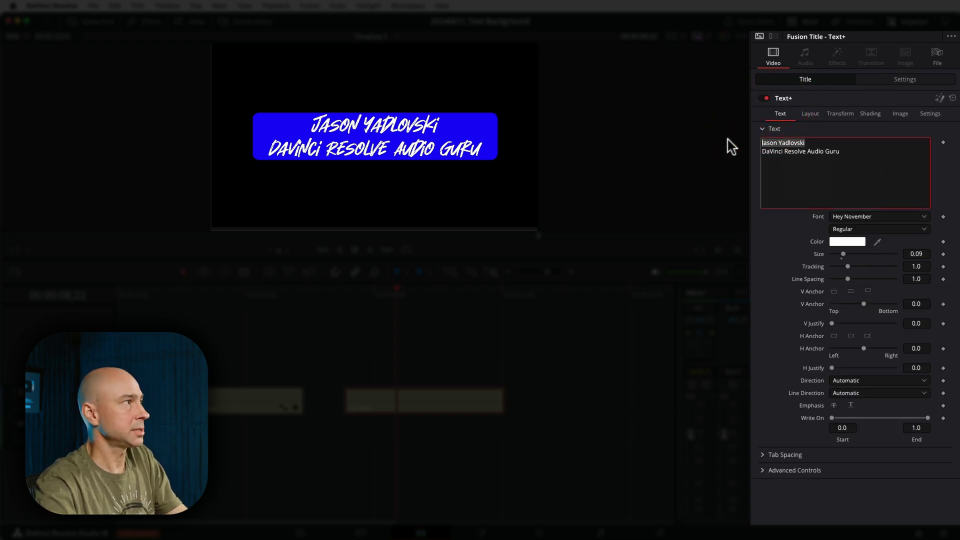
key("BackSpace")
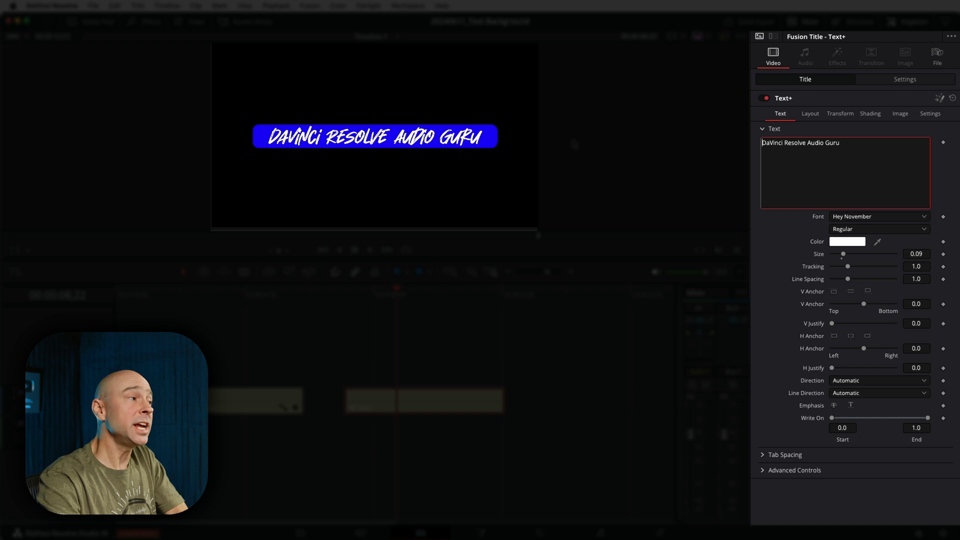